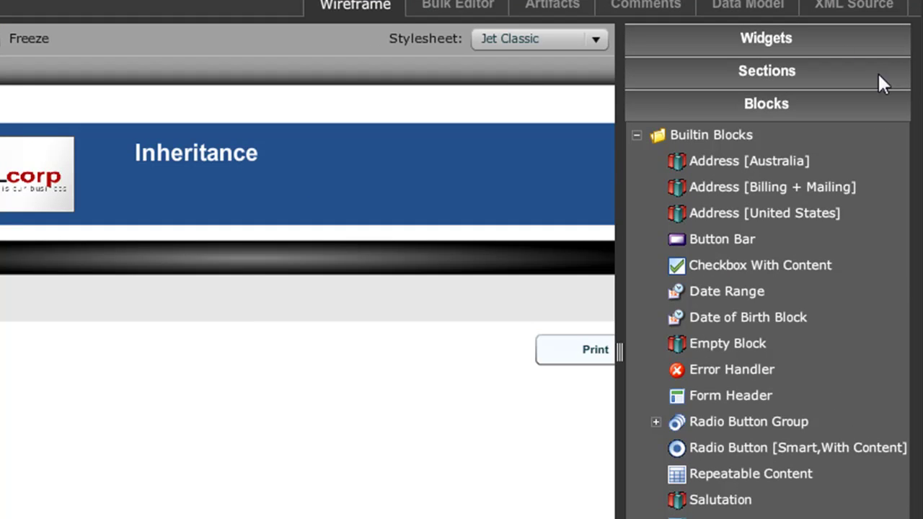
Look through the available sections and widgets, including the field types and the predefined variants of Dropdown List.
{"action": "left_click", "coordinate": [795, 70]}
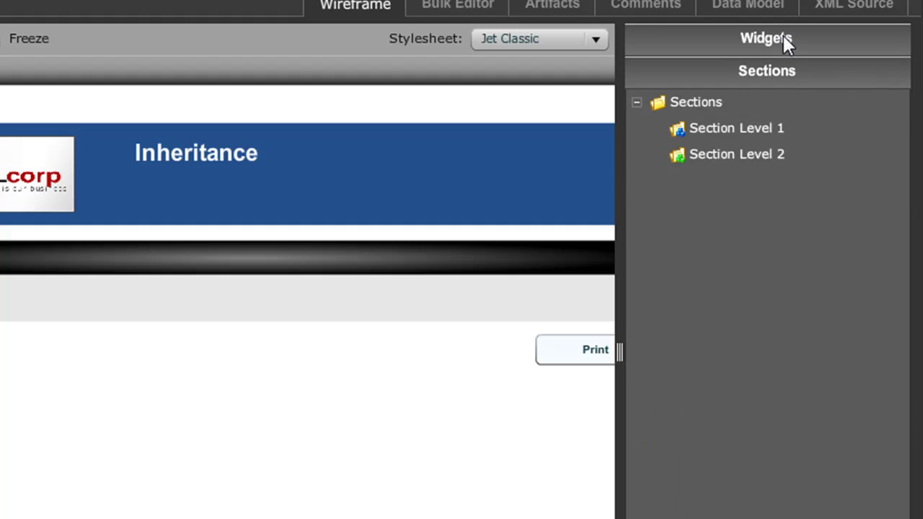
{"action": "left_click", "coordinate": [783, 36]}
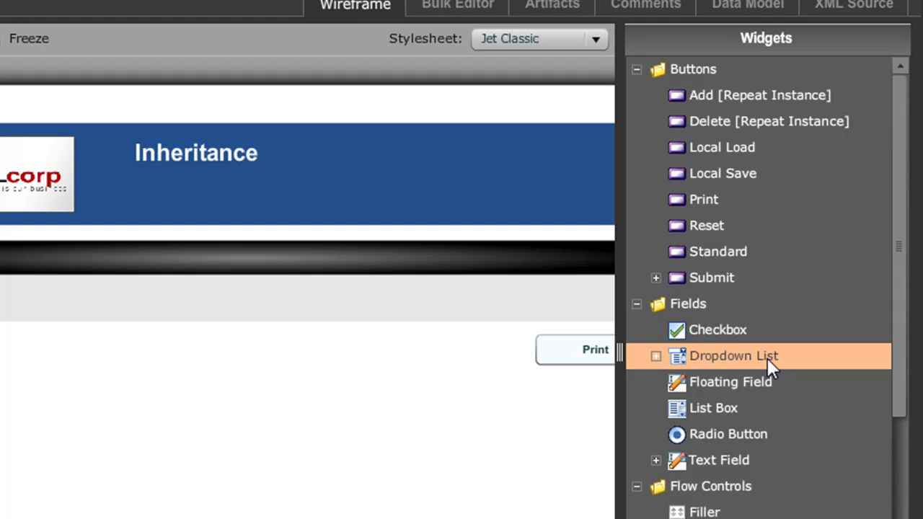
{"action": "left_click", "coordinate": [767, 358]}
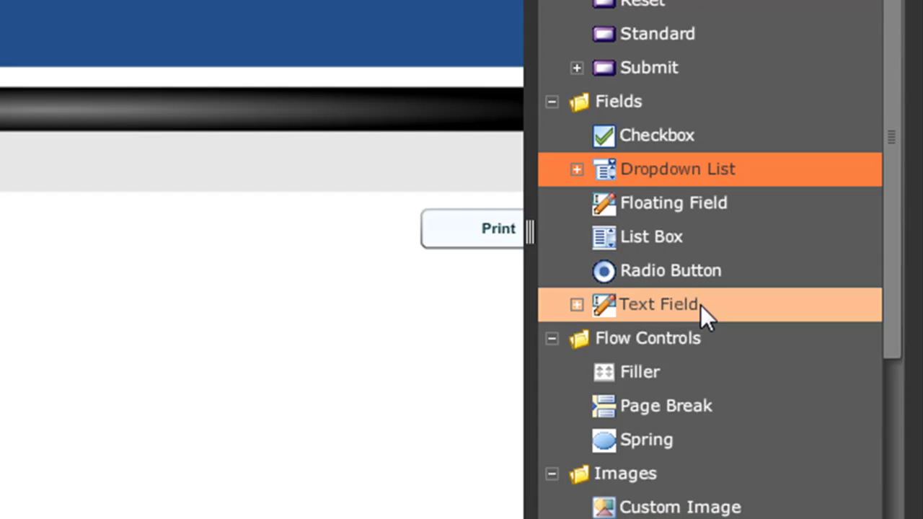
{"action": "left_click", "coordinate": [624, 100]}
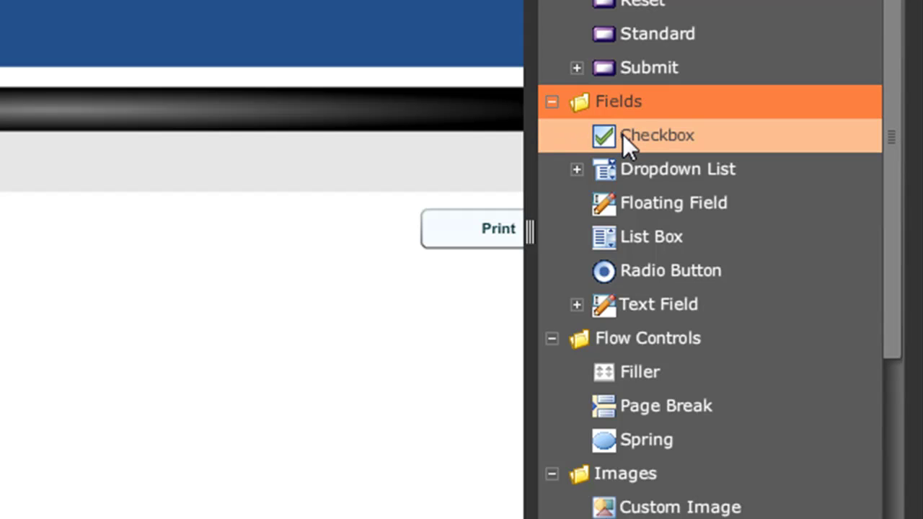
{"action": "left_click", "coordinate": [622, 134]}
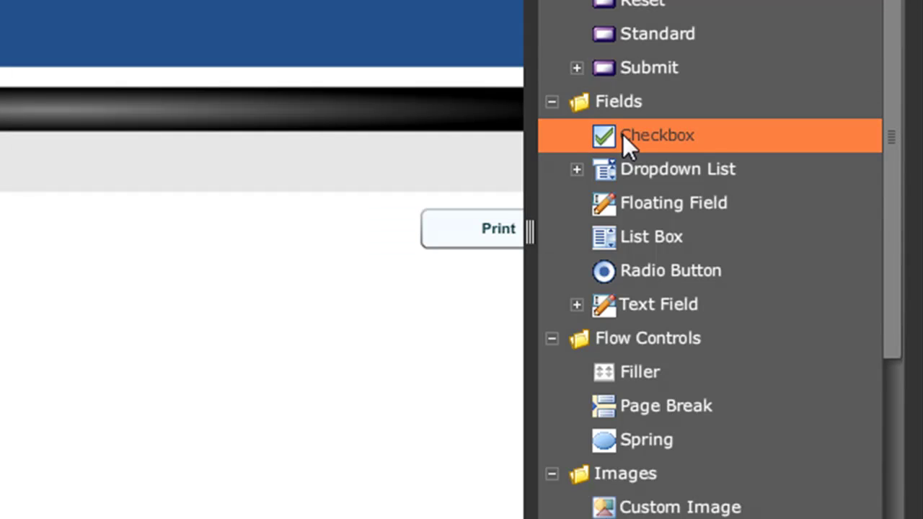
{"action": "left_click", "coordinate": [621, 164]}
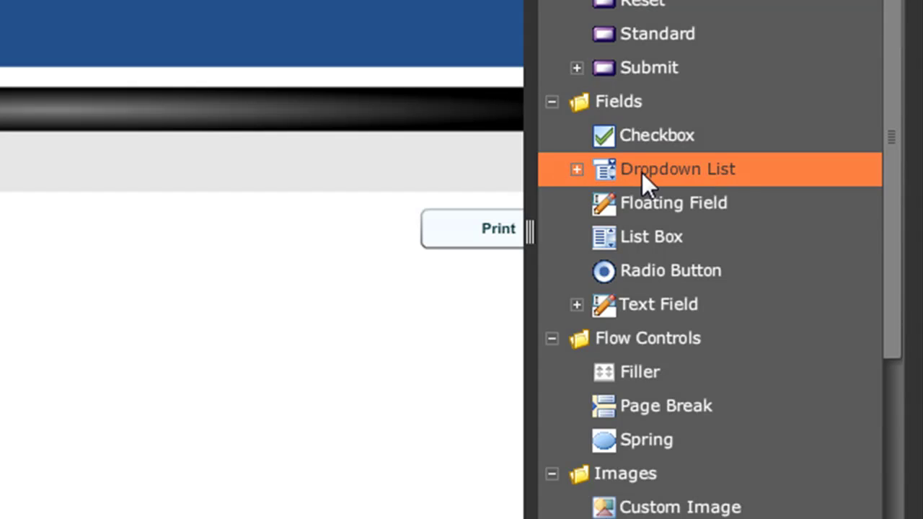
{"action": "left_click", "coordinate": [576, 170]}
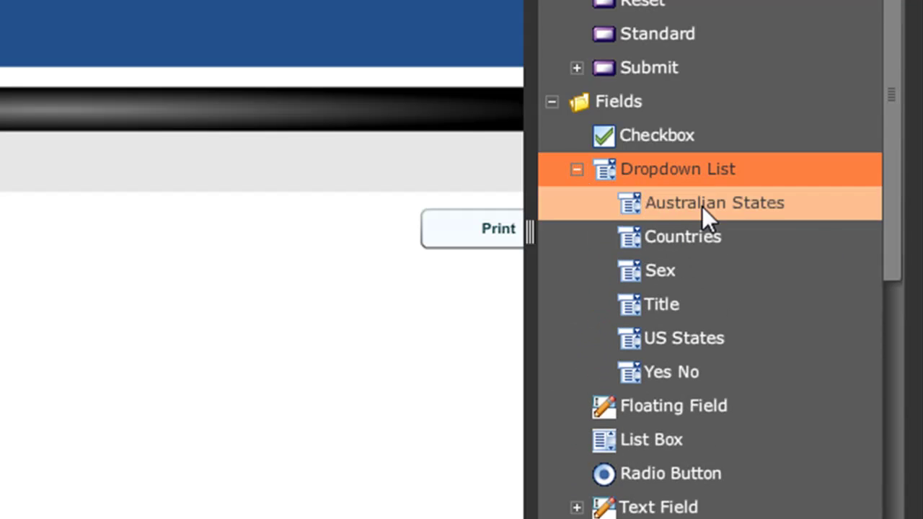
{"action": "left_click_drag", "start_coordinate": [891, 243], "coordinate": [899, 317]}
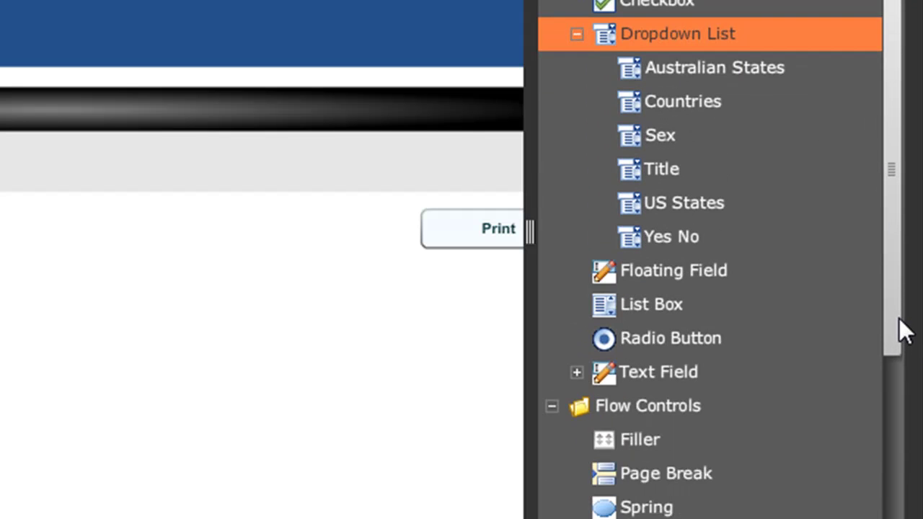
{"action": "left_click", "coordinate": [689, 67]}
{"action": "left_click", "coordinate": [666, 41]}
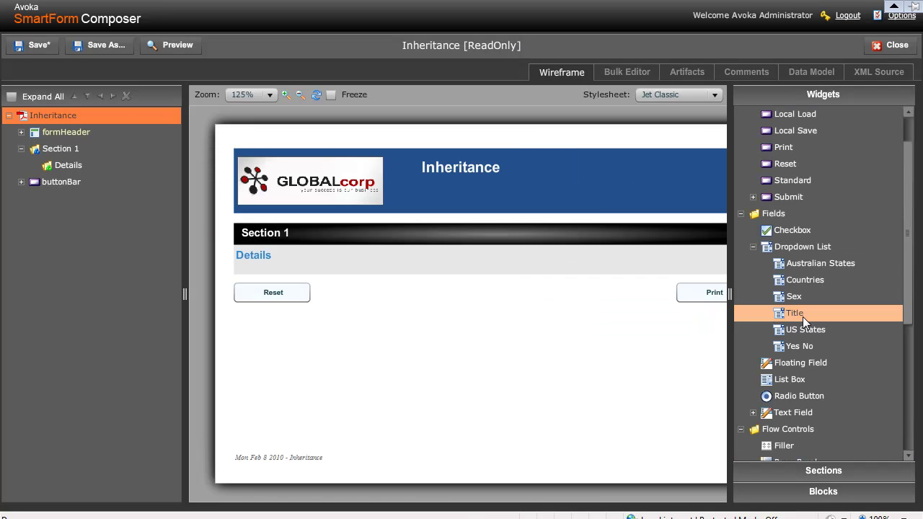
Add a Title dropdown field labelled "Title" to the Details subsection of Section 1.
{"action": "left_click_drag", "start_coordinate": [802, 317], "coordinate": [83, 172]}
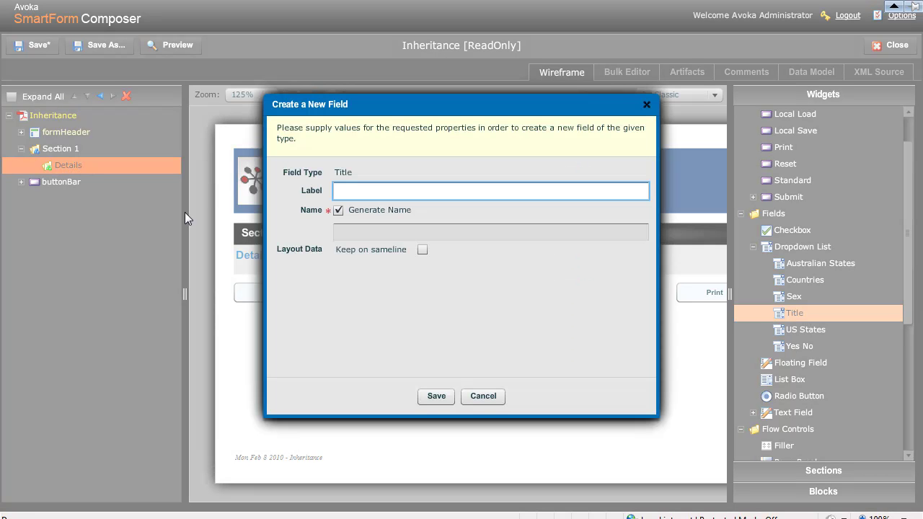
{"action": "type", "text": "Title"}
{"action": "left_click", "coordinate": [435, 396]}
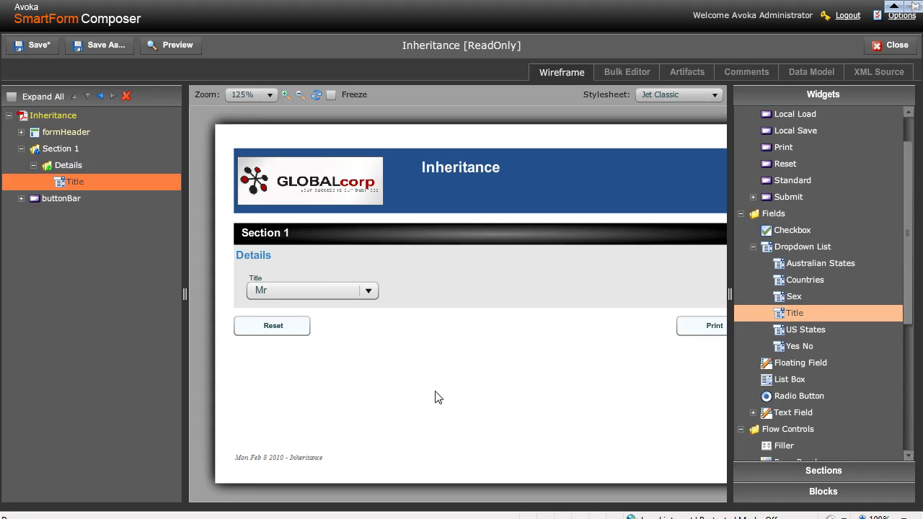
Open the new Title field's properties and examine its dropdown values and where they are defined.
{"action": "double_click", "coordinate": [75, 183]}
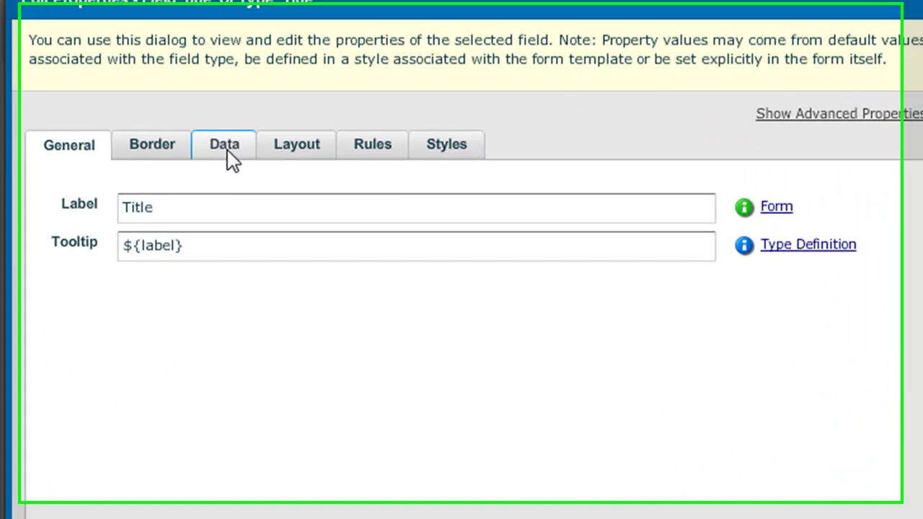
{"action": "left_click", "coordinate": [232, 148]}
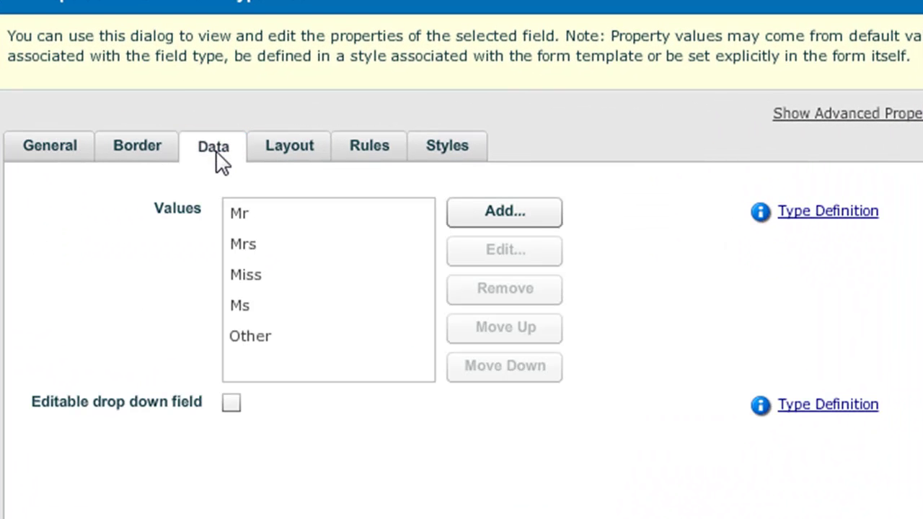
{"action": "left_click", "coordinate": [262, 218]}
{"action": "left_click", "coordinate": [256, 242]}
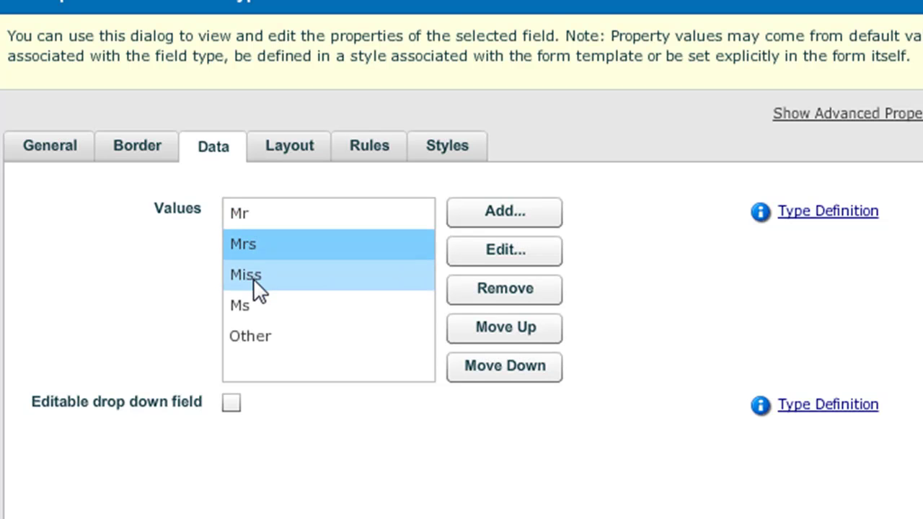
{"action": "left_click", "coordinate": [254, 334]}
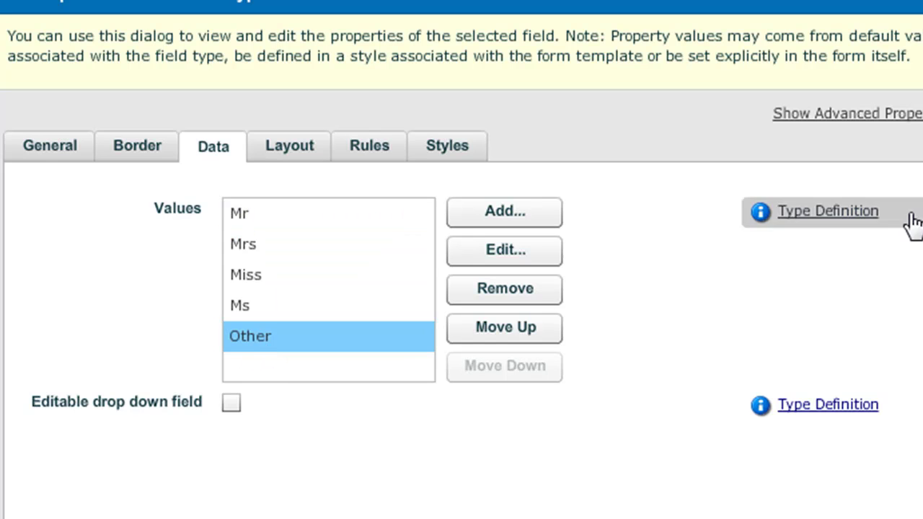
{"action": "mouse_move", "coordinate": [805, 218]}
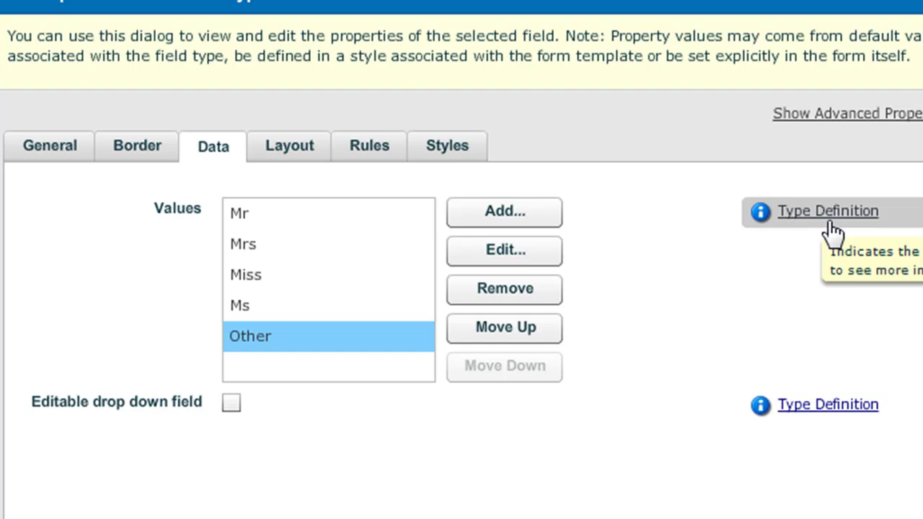
Add the values "Professor" and "The Hon" to the Title field's dropdown list.
{"action": "left_click", "coordinate": [516, 220]}
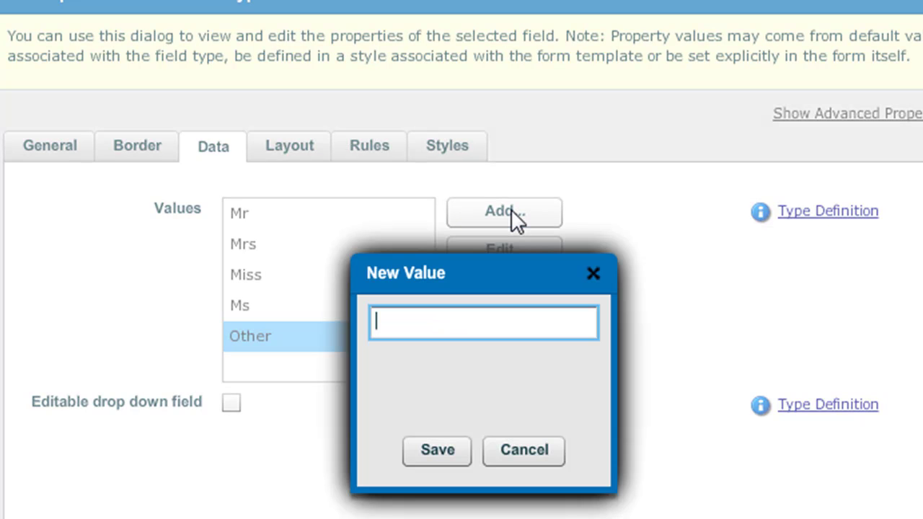
{"action": "type", "text": "Prof"}
{"action": "type", "text": "ession"}
{"action": "key", "text": "BackSpace"}
{"action": "key", "text": "BackSpace"}
{"action": "key", "text": "BackSpace"}
{"action": "type", "text": "or"}
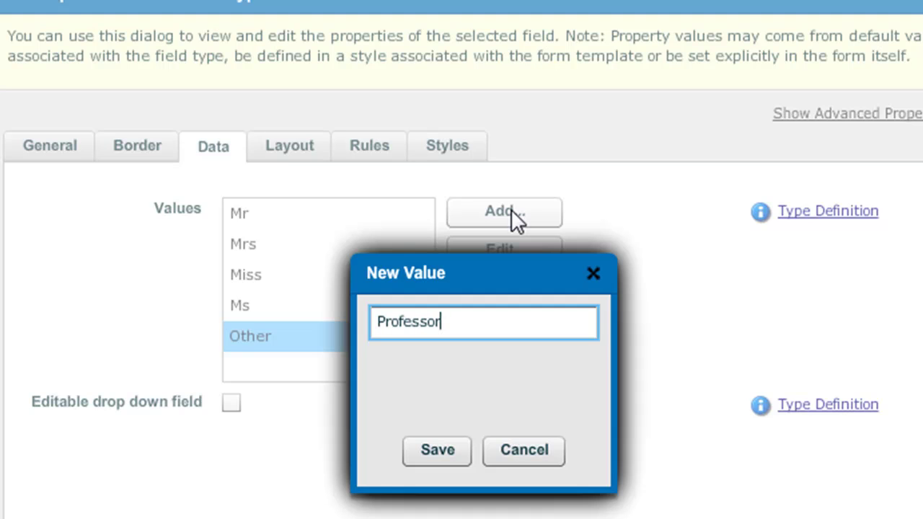
{"action": "left_click", "coordinate": [434, 451]}
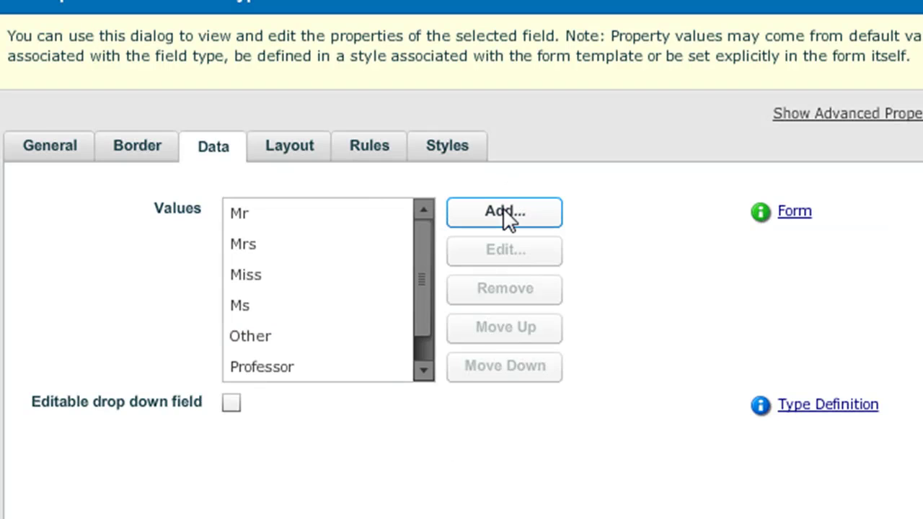
{"action": "left_click", "coordinate": [502, 208]}
{"action": "type", "text": "The Hon"}
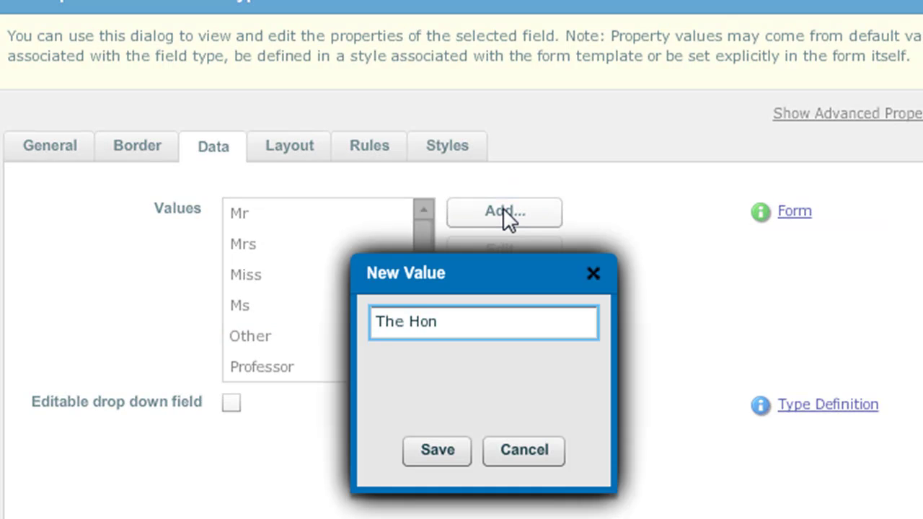
{"action": "left_click", "coordinate": [437, 450]}
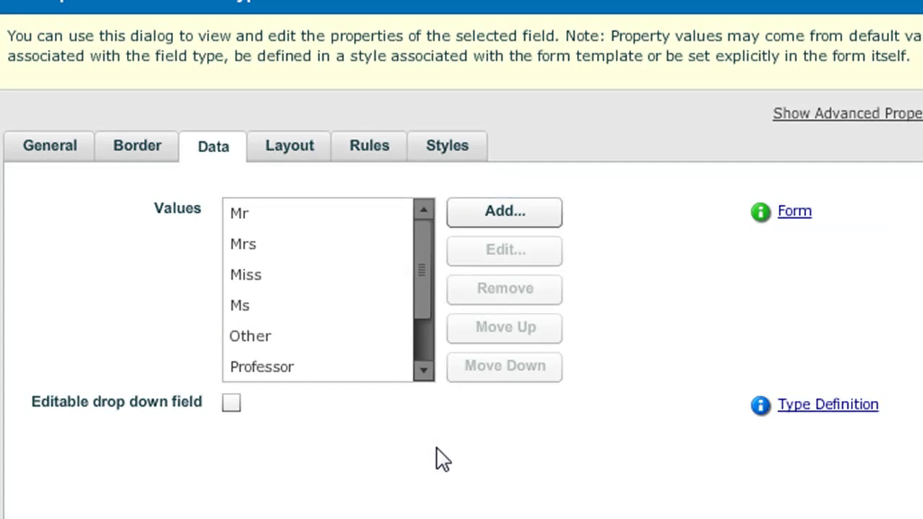
Move the value "Other" to the end of the Title field's value list, below "The Hon".
{"action": "left_click_drag", "start_coordinate": [418, 302], "coordinate": [426, 336]}
{"action": "left_click", "coordinate": [325, 335]}
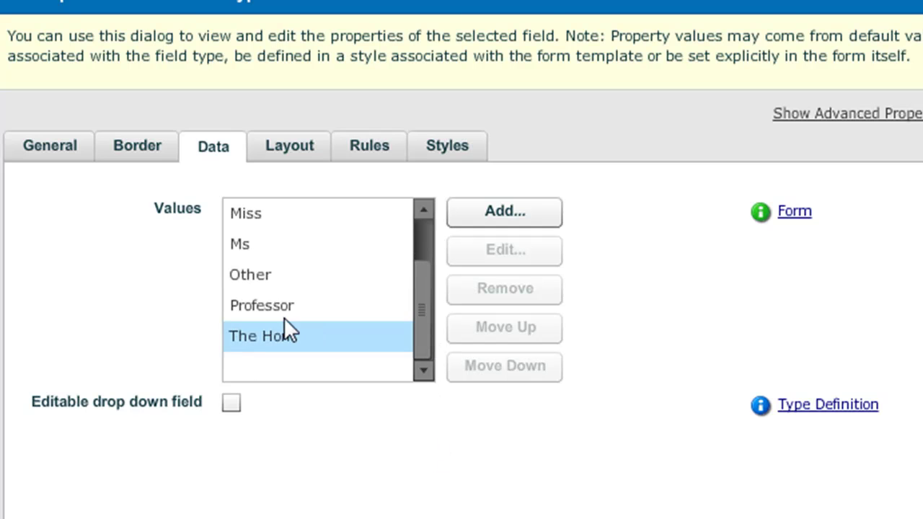
{"action": "left_click", "coordinate": [248, 281]}
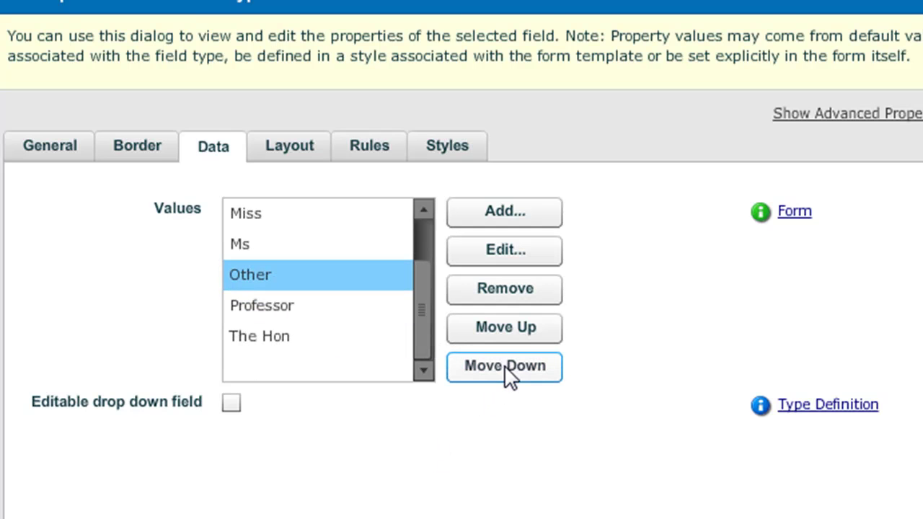
{"action": "left_click", "coordinate": [504, 365]}
{"action": "left_click", "coordinate": [504, 365]}
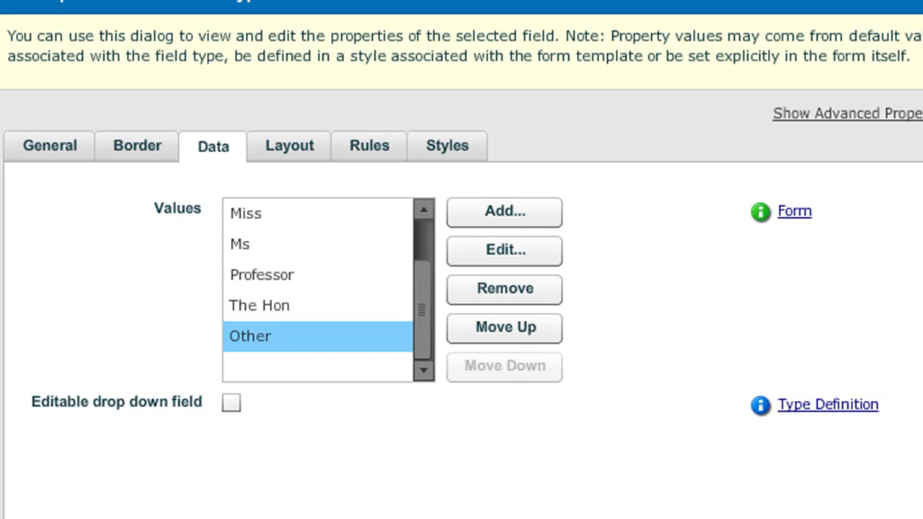
Inspect the backtrace of the Title field's Values property and restore the property to its default.
{"action": "left_click", "coordinate": [794, 212]}
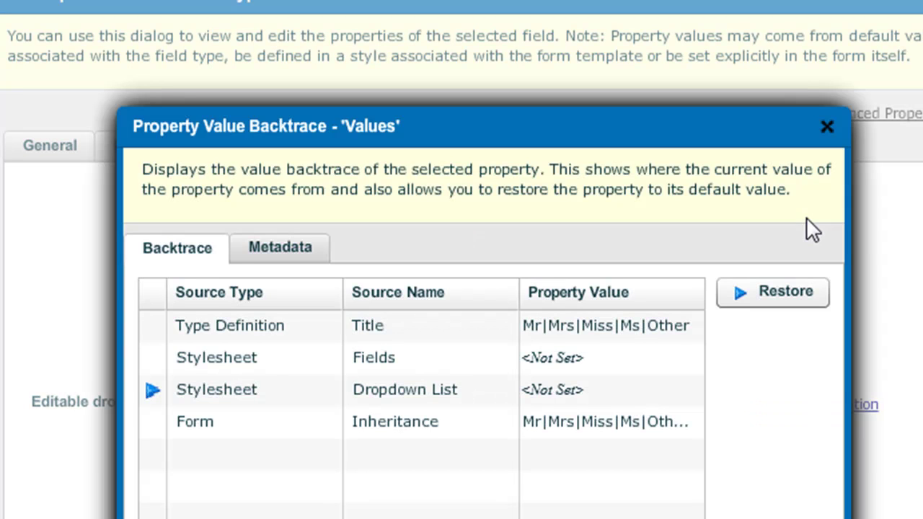
{"action": "left_click", "coordinate": [549, 328]}
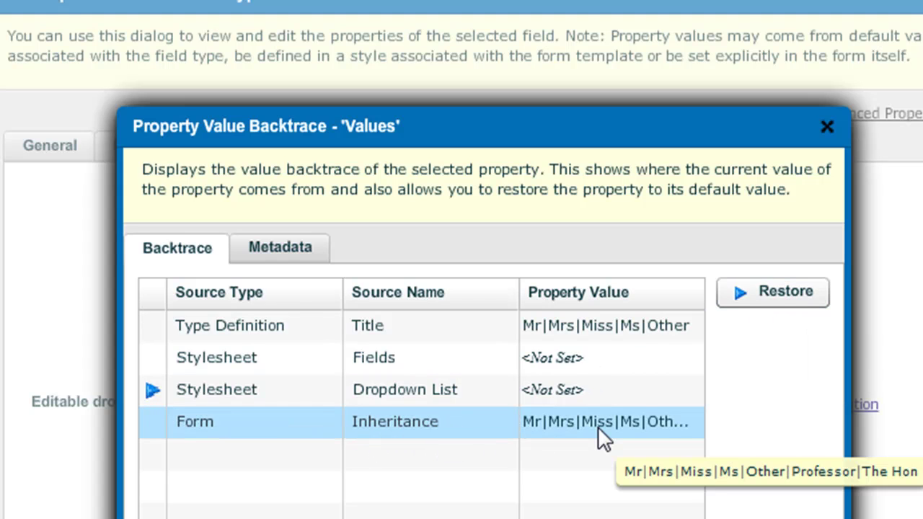
{"action": "left_click", "coordinate": [778, 287]}
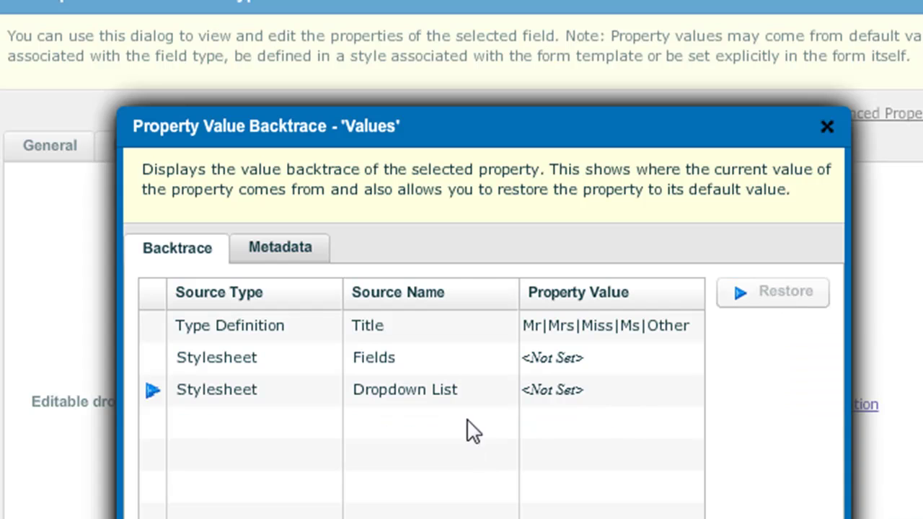
{"action": "left_click", "coordinate": [485, 516]}
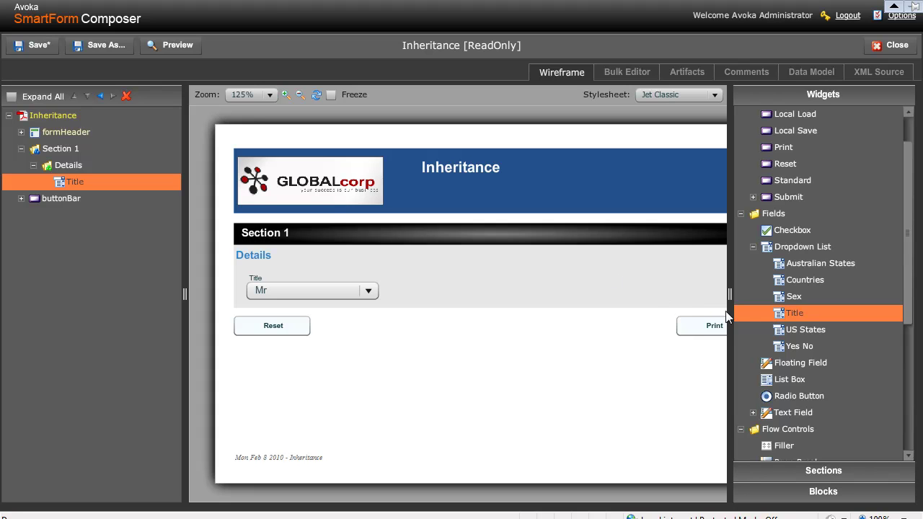
Add a Countries dropdown field labelled "Countries" below the Title field in the Details subsection.
{"action": "left_click_drag", "start_coordinate": [792, 287], "coordinate": [70, 186]}
{"action": "type", "text": "Countries"}
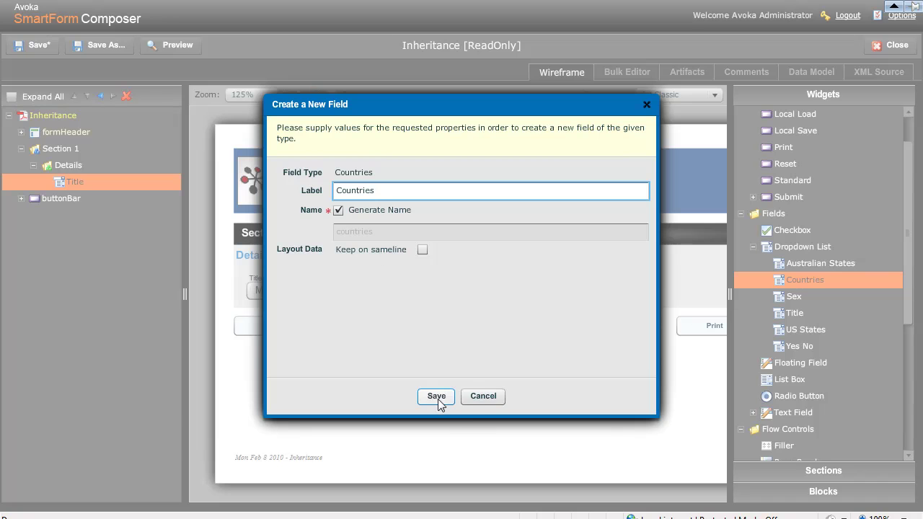
{"action": "left_click", "coordinate": [436, 397]}
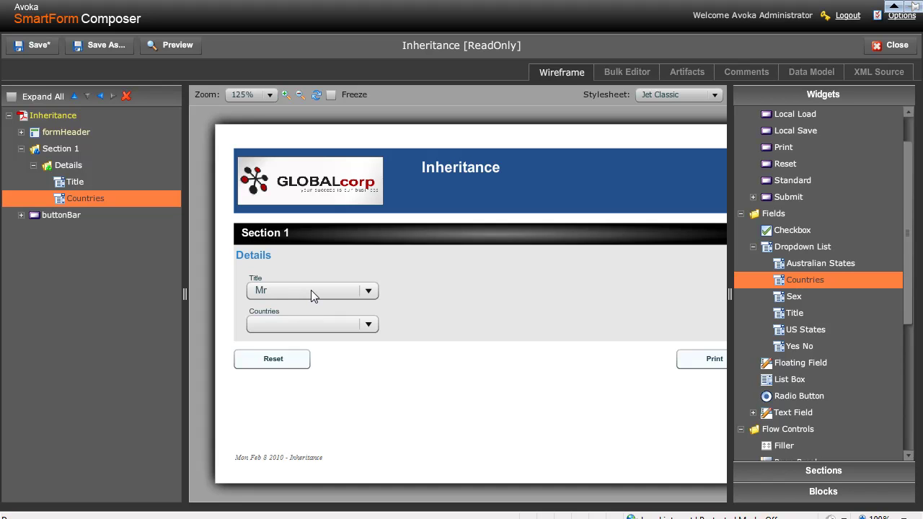
Set the Title field's Field Foreground Colour to red (255,0,0) in its presentation properties.
{"action": "double_click", "coordinate": [82, 182]}
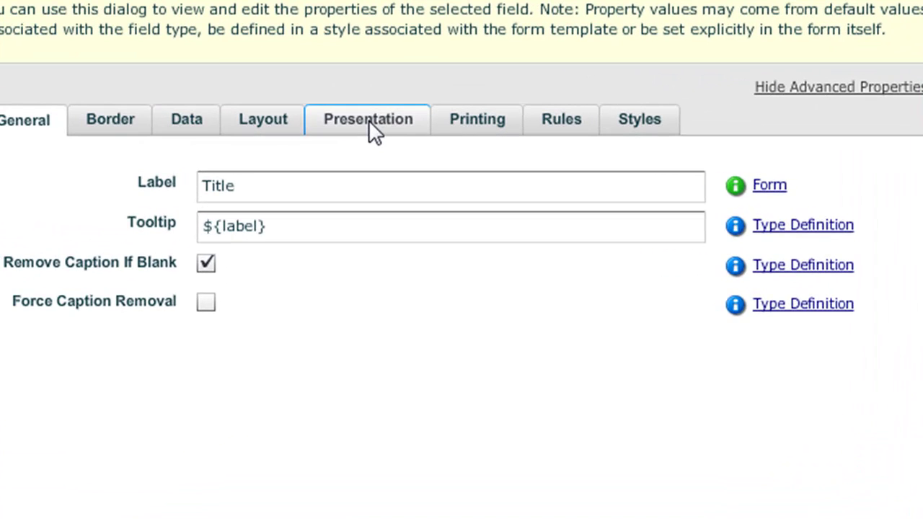
{"action": "left_click", "coordinate": [405, 137]}
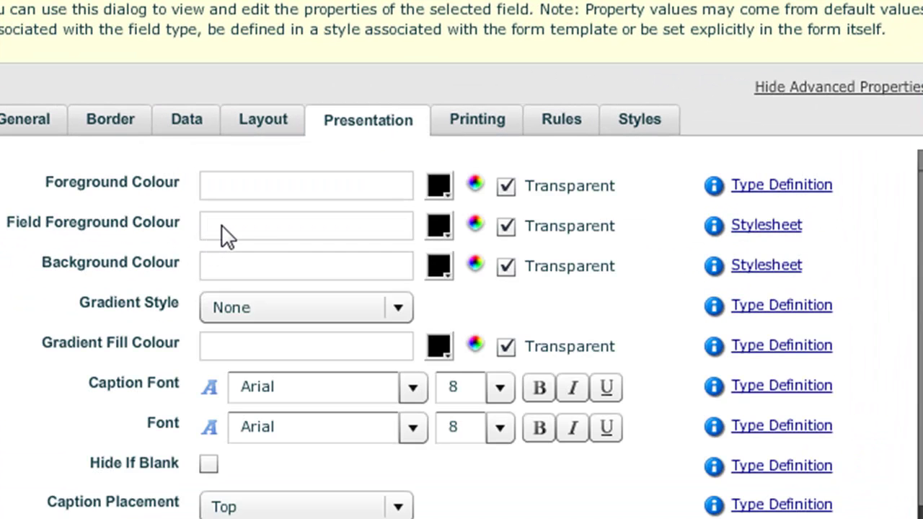
{"action": "left_click", "coordinate": [474, 226]}
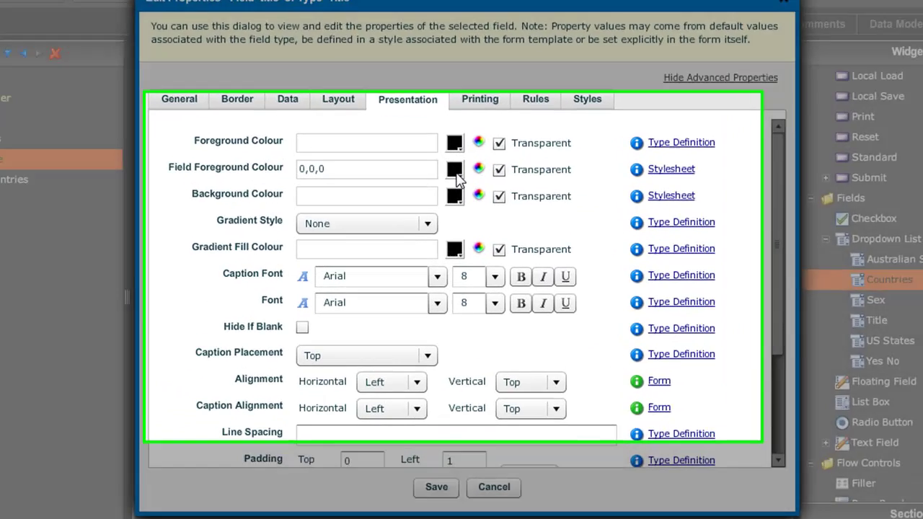
{"action": "left_click", "coordinate": [451, 191]}
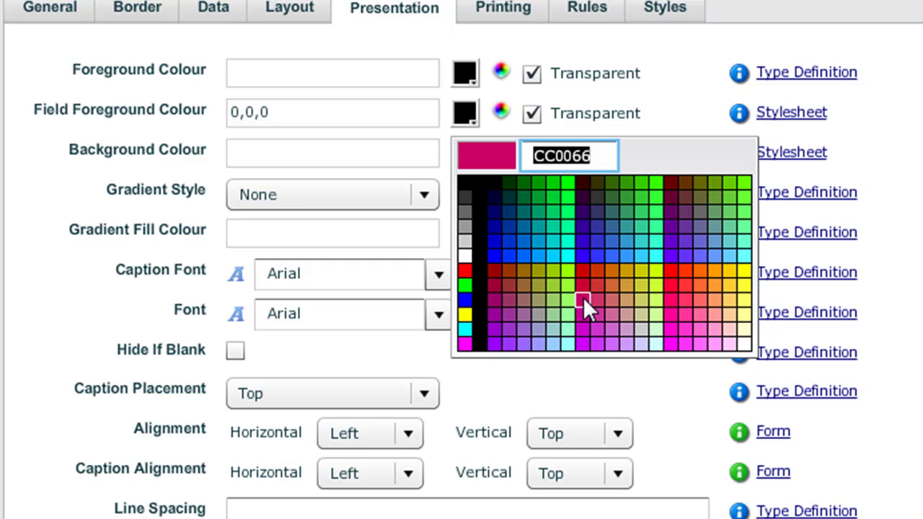
{"action": "left_click", "coordinate": [465, 271]}
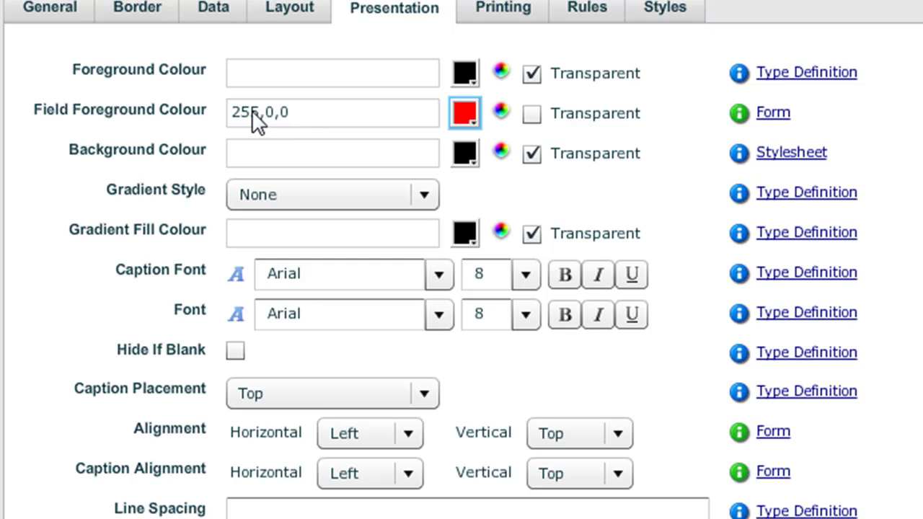
Inspect the backtrace and metadata of the Title field's Field Foreground Colour property.
{"action": "left_click", "coordinate": [773, 122]}
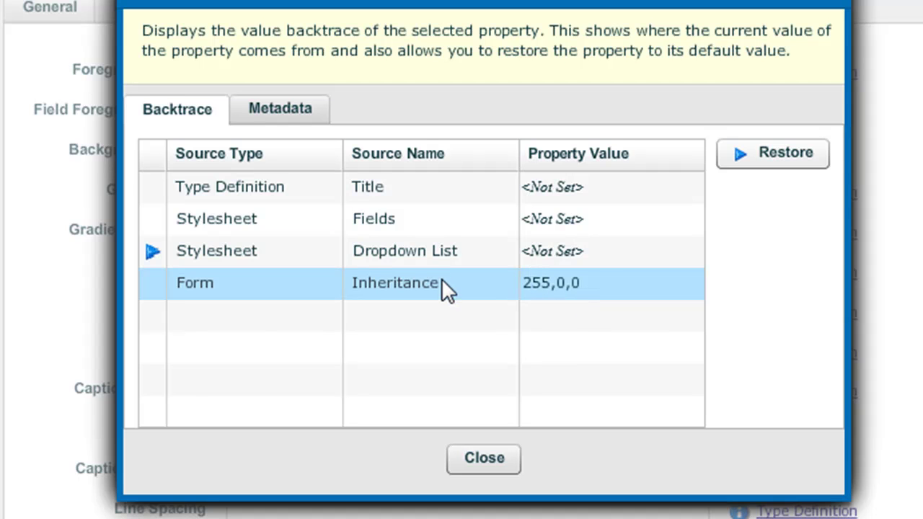
{"action": "left_click", "coordinate": [298, 109]}
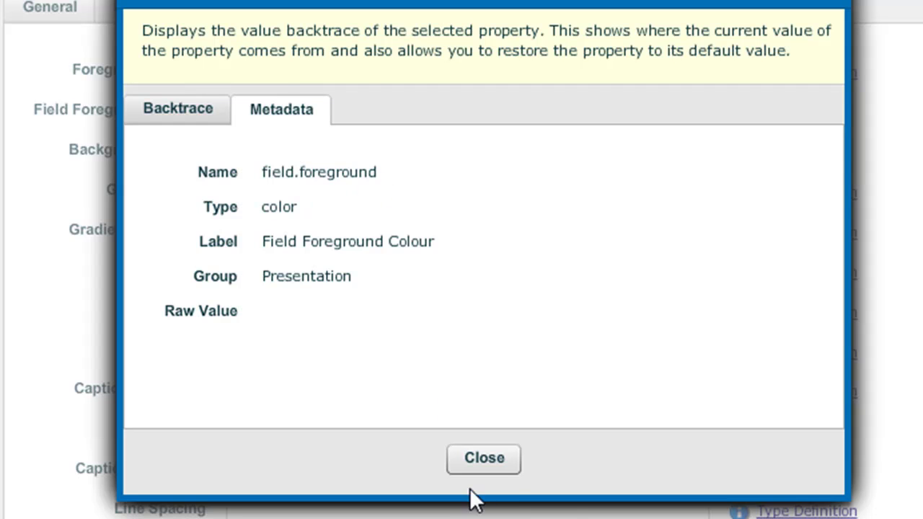
{"action": "left_click", "coordinate": [499, 463]}
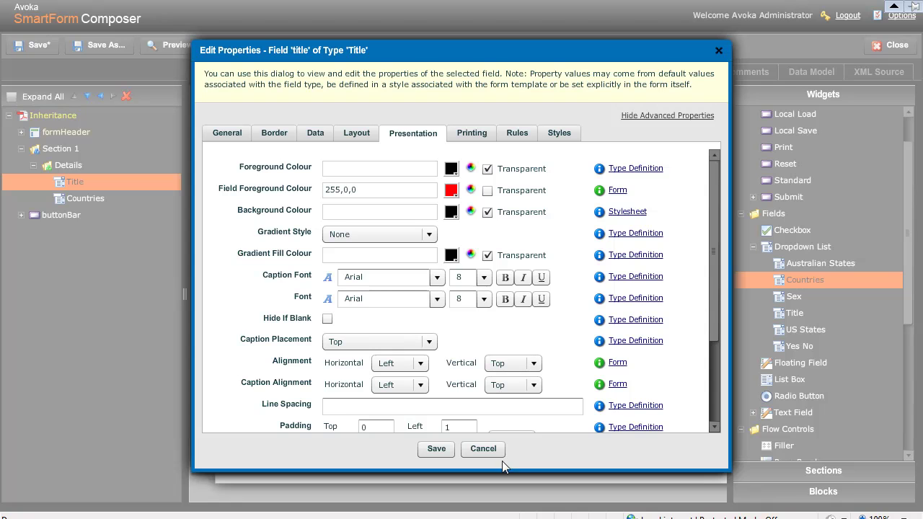
Discard the open property edits of the Title field, and save and close the Inheritance form.
{"action": "left_click", "coordinate": [486, 450]}
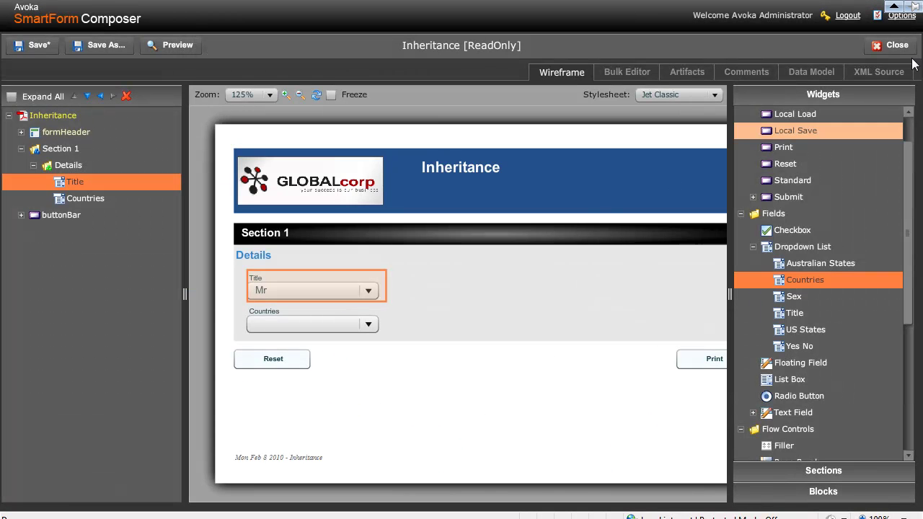
{"action": "left_click", "coordinate": [41, 47]}
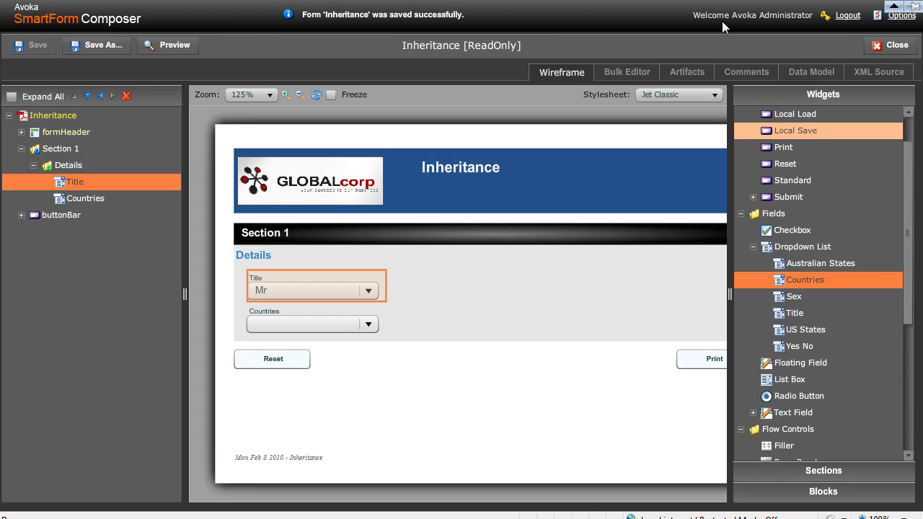
{"action": "left_click", "coordinate": [897, 46]}
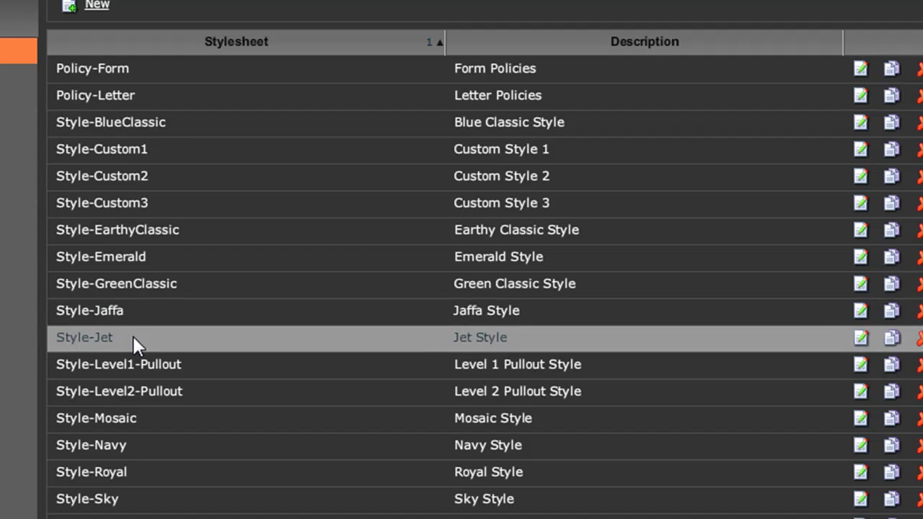
Add the Field Foreground Colour property to the Field typed style in the Style-Jet stylesheet.
{"action": "left_click", "coordinate": [861, 339]}
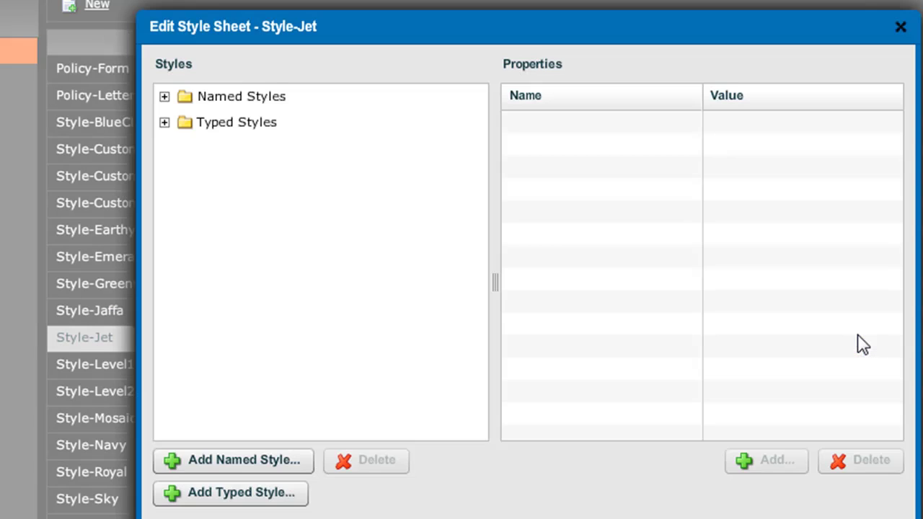
{"action": "left_click", "coordinate": [165, 123]}
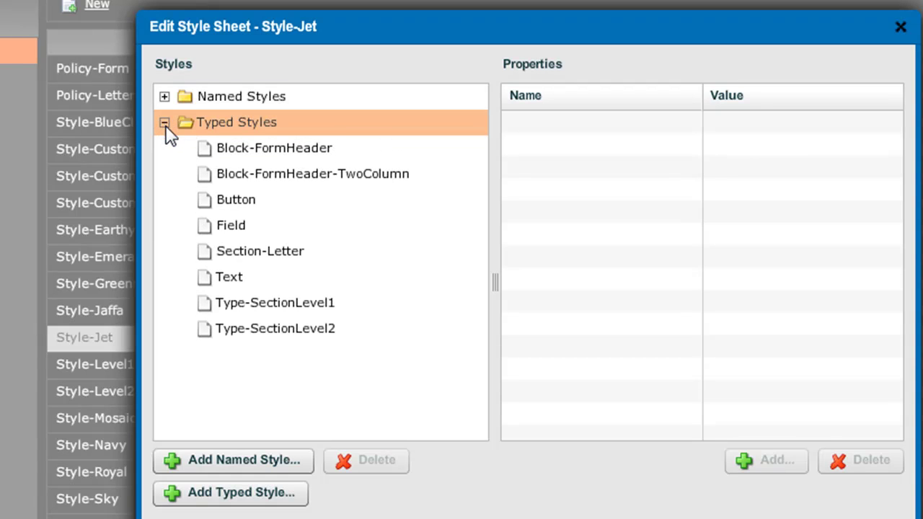
{"action": "left_click", "coordinate": [237, 227]}
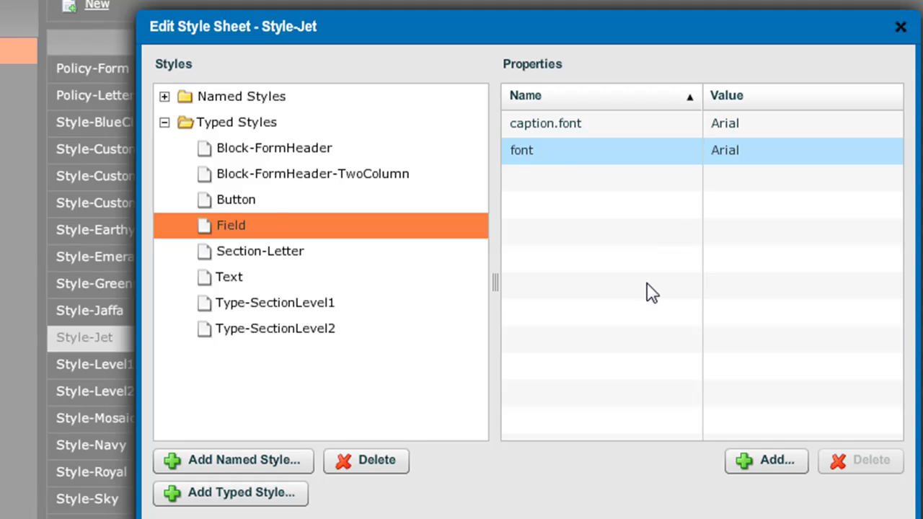
{"action": "left_click", "coordinate": [774, 460]}
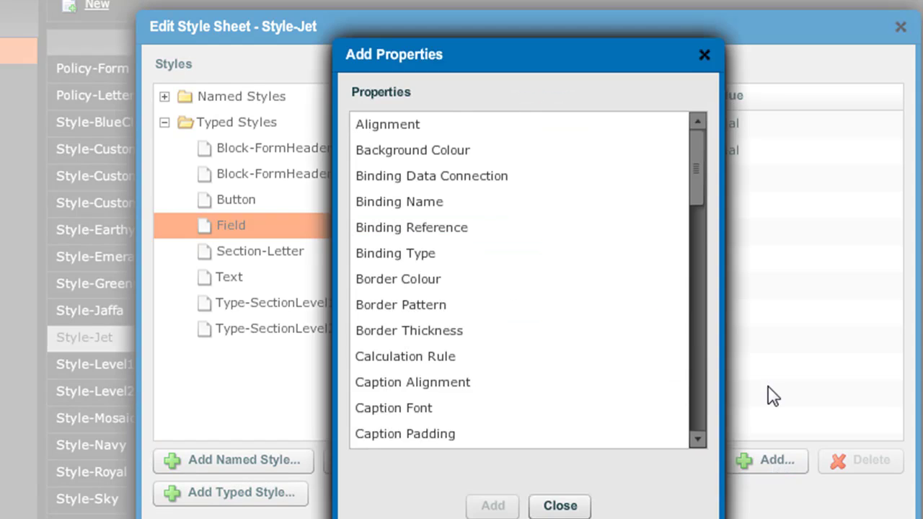
{"action": "left_click_drag", "start_coordinate": [688, 189], "coordinate": [693, 265]}
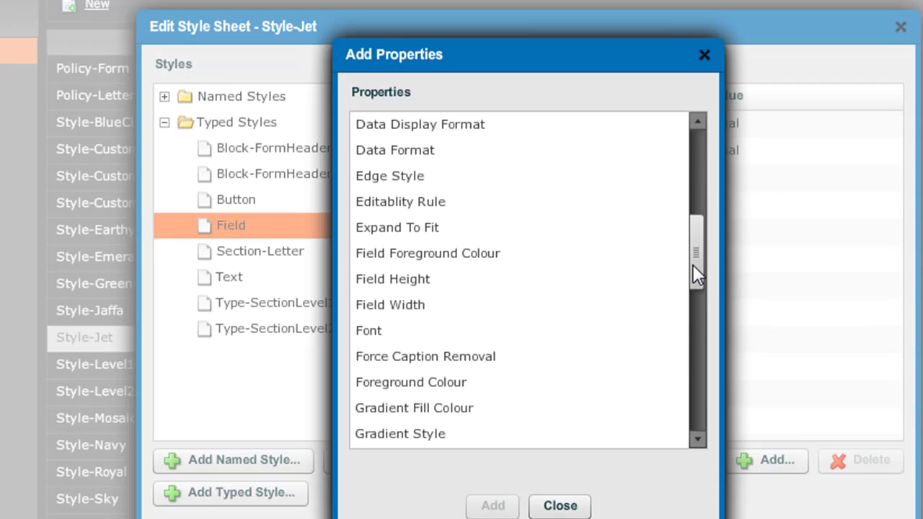
{"action": "left_click", "coordinate": [459, 253]}
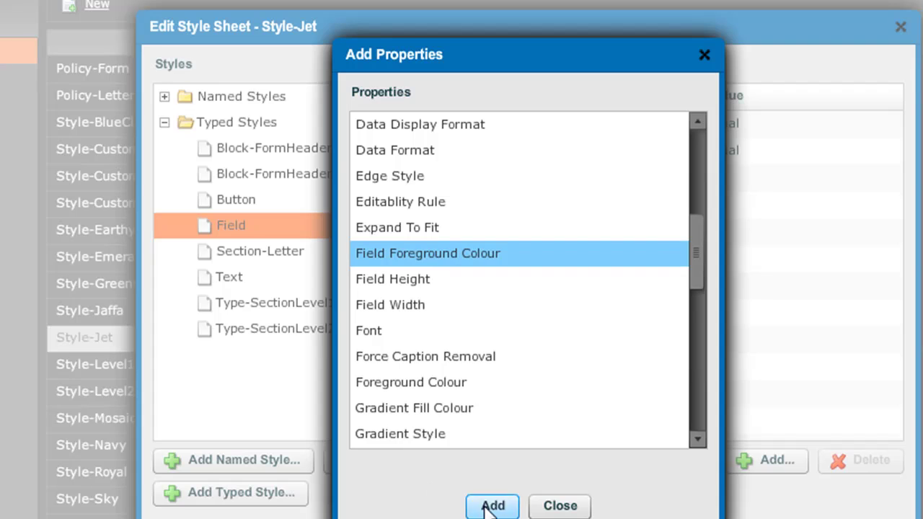
{"action": "left_click", "coordinate": [487, 506]}
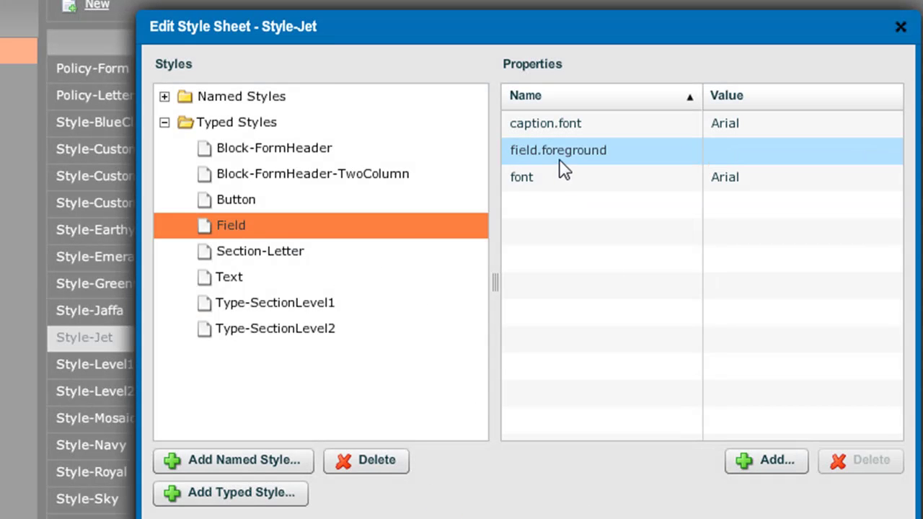
Set the field.foreground value of the Field typed style to 255,0,0.
{"action": "left_click", "coordinate": [733, 151]}
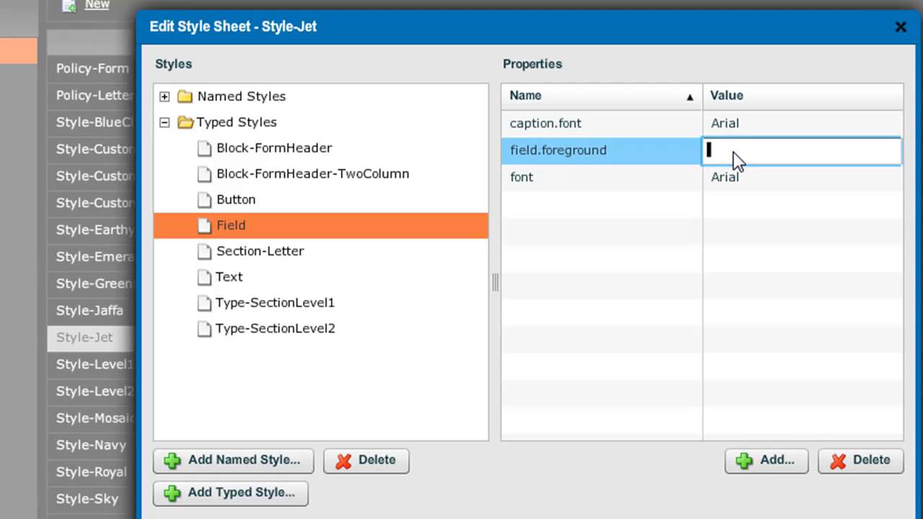
{"action": "type", "text": "255,0,0"}
{"action": "key", "text": "Tab"}
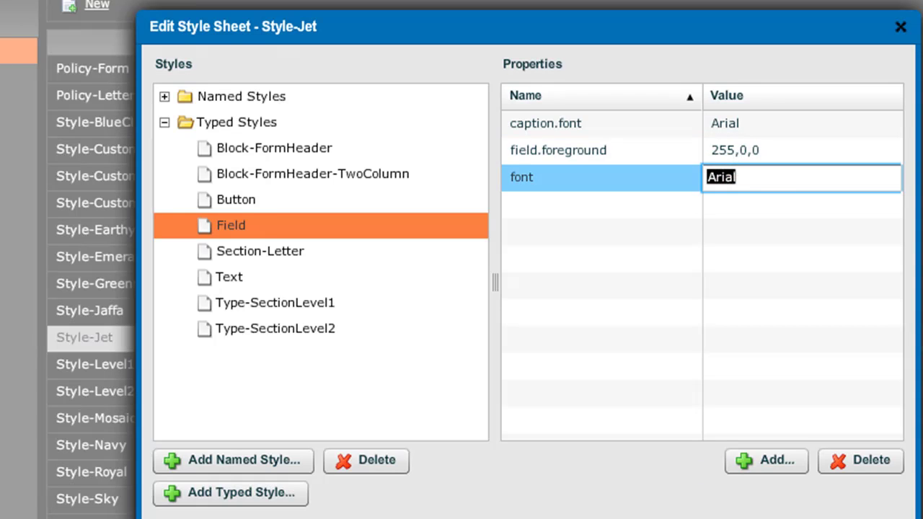
{"action": "key", "text": "Return"}
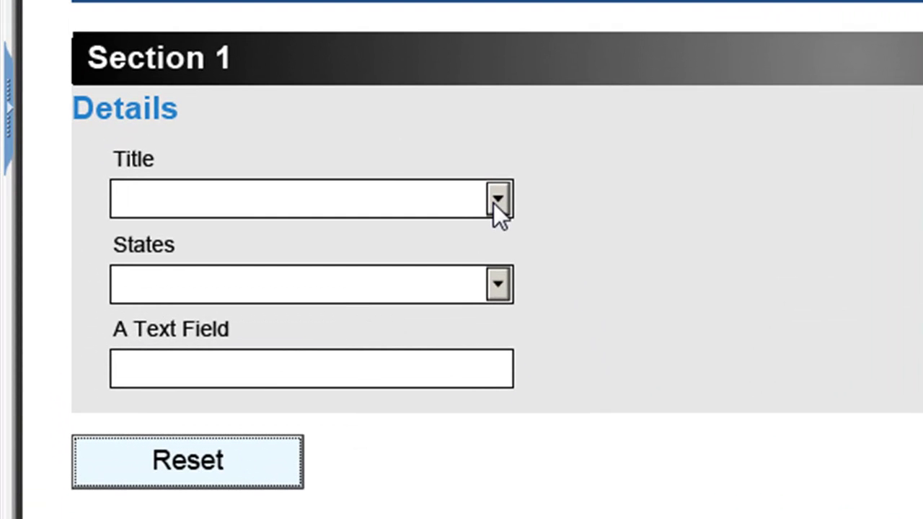
Fill in the rendered form with Title "Miss", state "Arkansas" and "This is some text" in A Text Field.
{"action": "left_click", "coordinate": [497, 204]}
{"action": "left_click", "coordinate": [337, 292]}
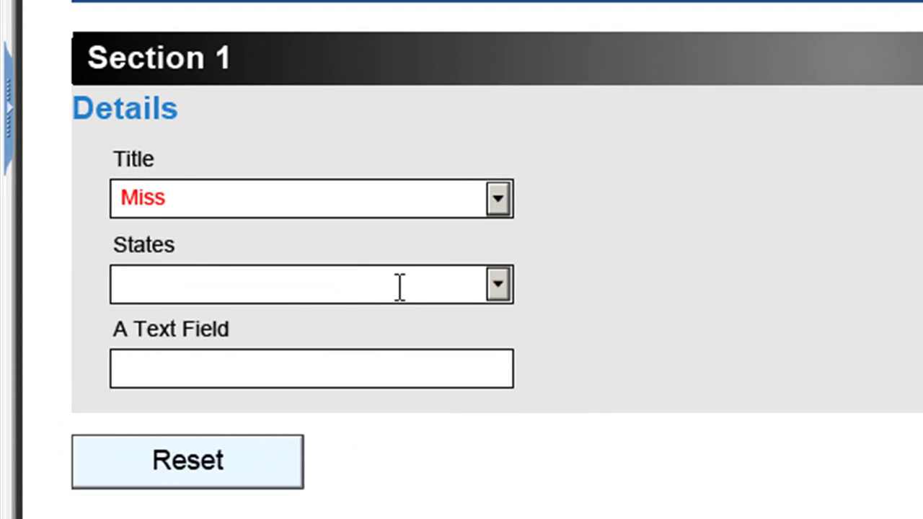
{"action": "left_click", "coordinate": [498, 283]}
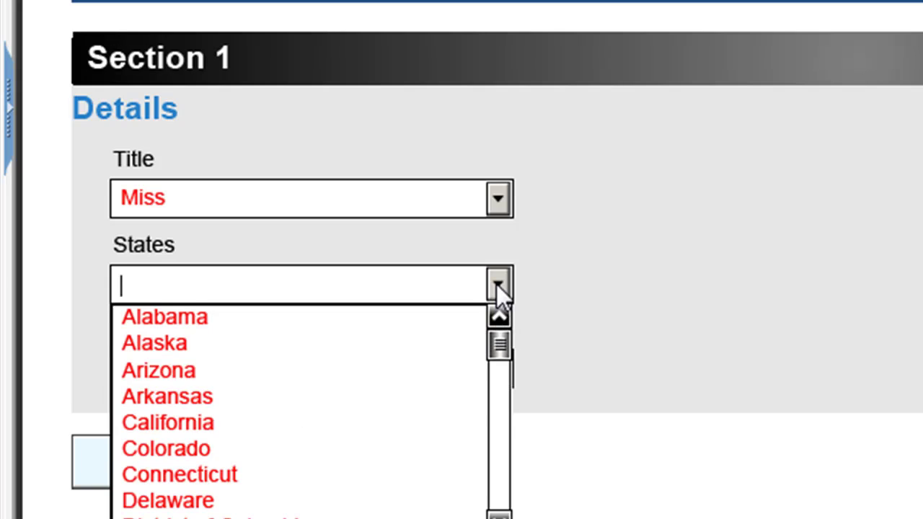
{"action": "left_click", "coordinate": [307, 407]}
{"action": "left_click", "coordinate": [240, 370]}
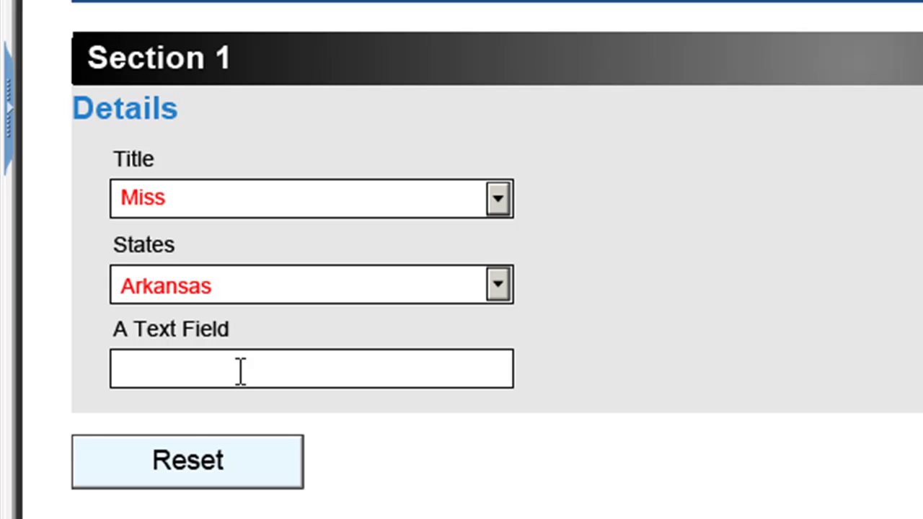
{"action": "type", "text": "This is some tex"}
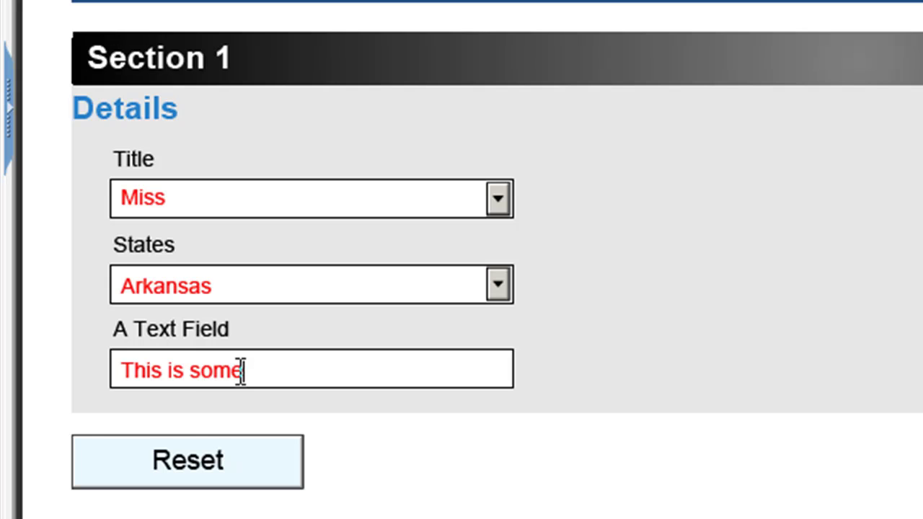
{"action": "type", "text": "t"}
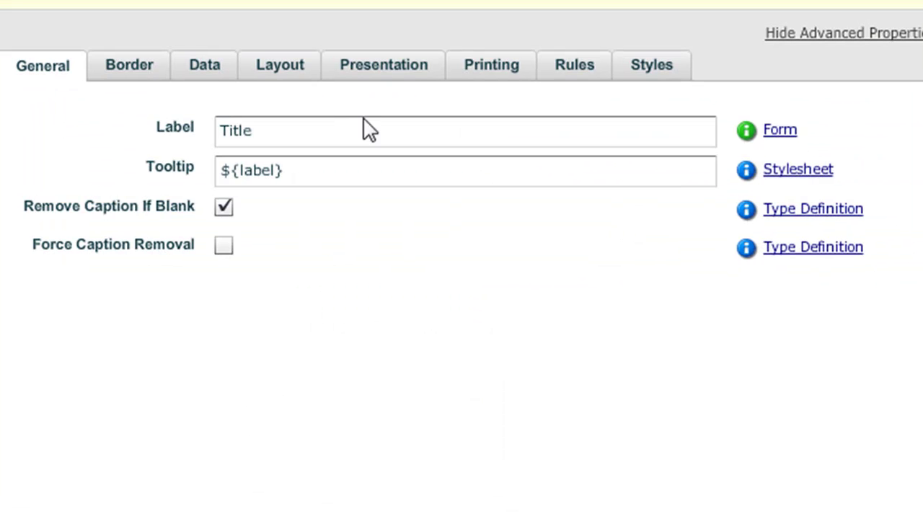
Examine the backtrace sources of the Title field's Field Foreground Colour in its presentation properties.
{"action": "left_click", "coordinate": [399, 81]}
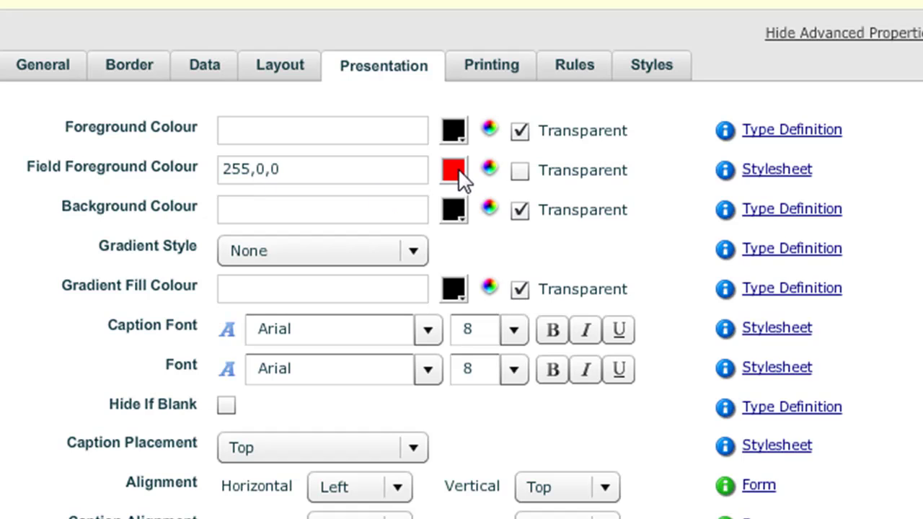
{"action": "mouse_move", "coordinate": [802, 180]}
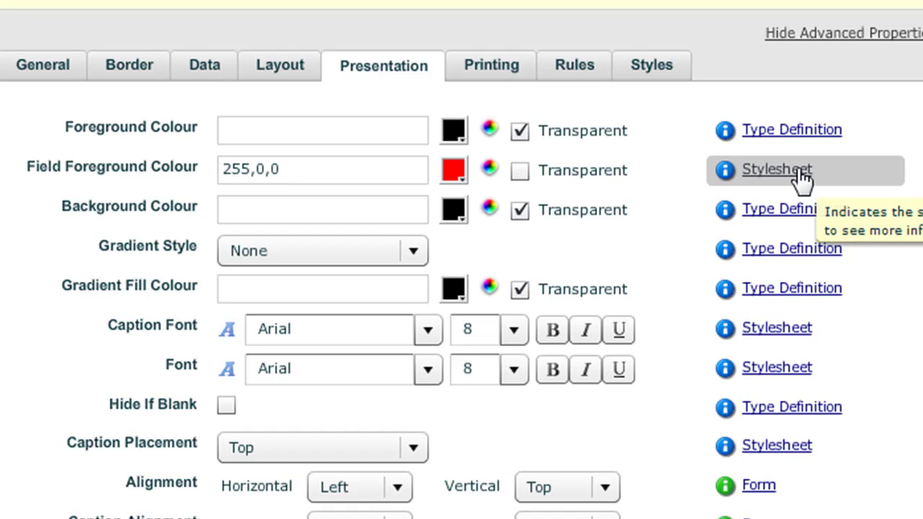
{"action": "left_click", "coordinate": [798, 173]}
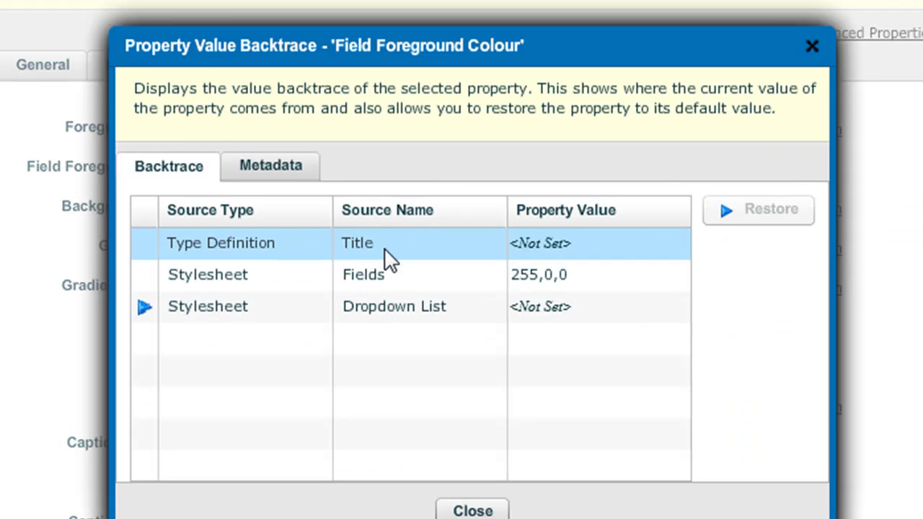
{"action": "left_click", "coordinate": [602, 258]}
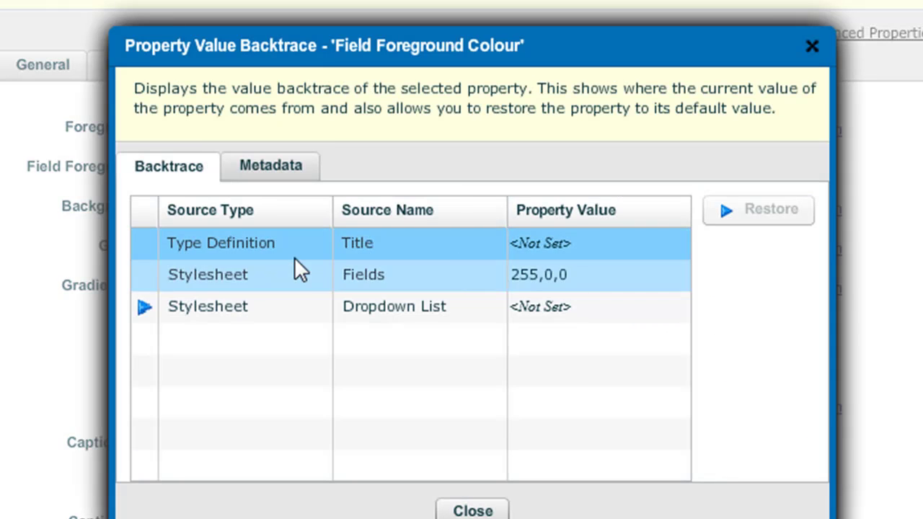
{"action": "left_click", "coordinate": [393, 287]}
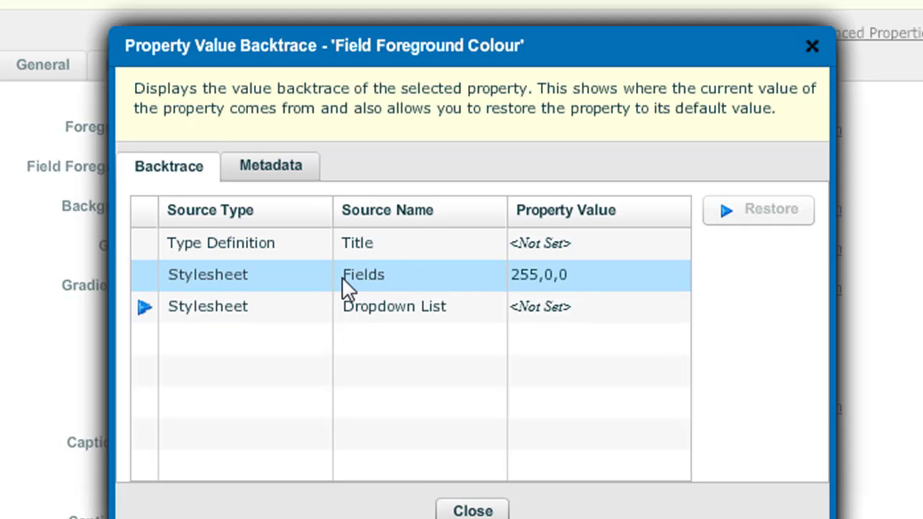
{"action": "left_click", "coordinate": [236, 318]}
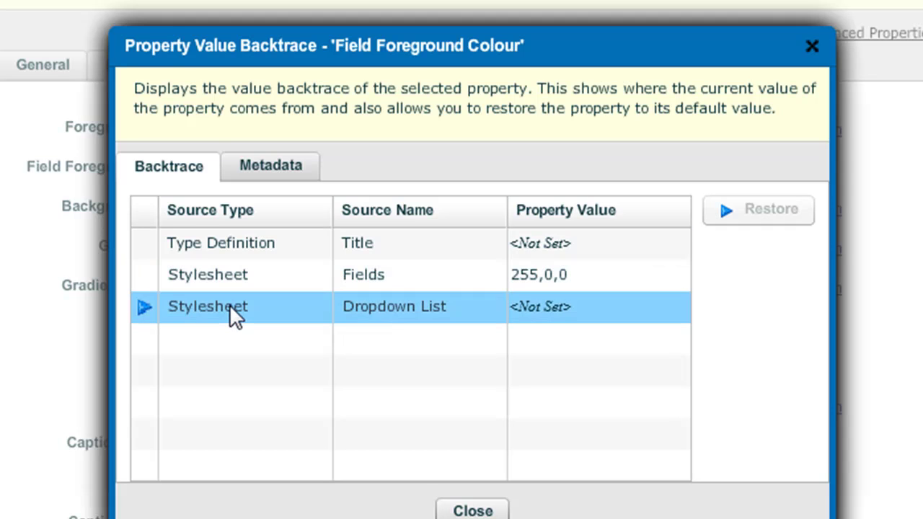
{"action": "left_click", "coordinate": [367, 280]}
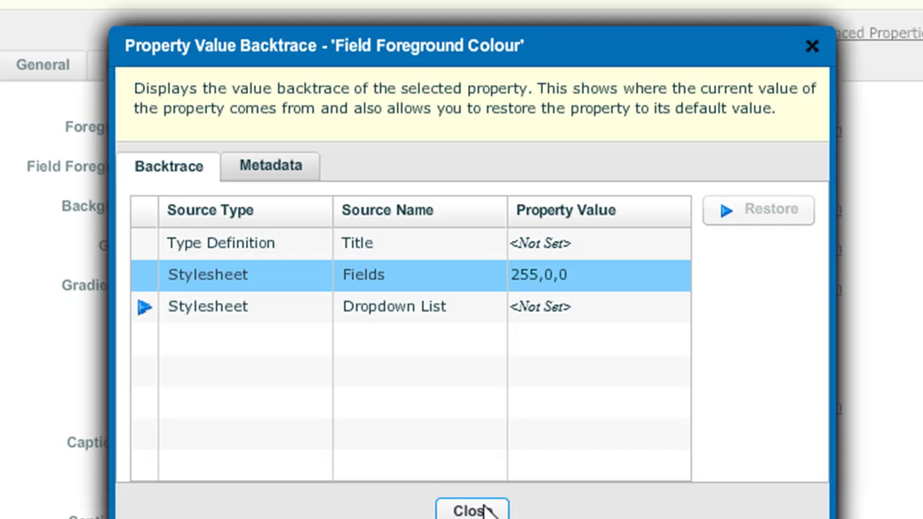
{"action": "left_click", "coordinate": [487, 510]}
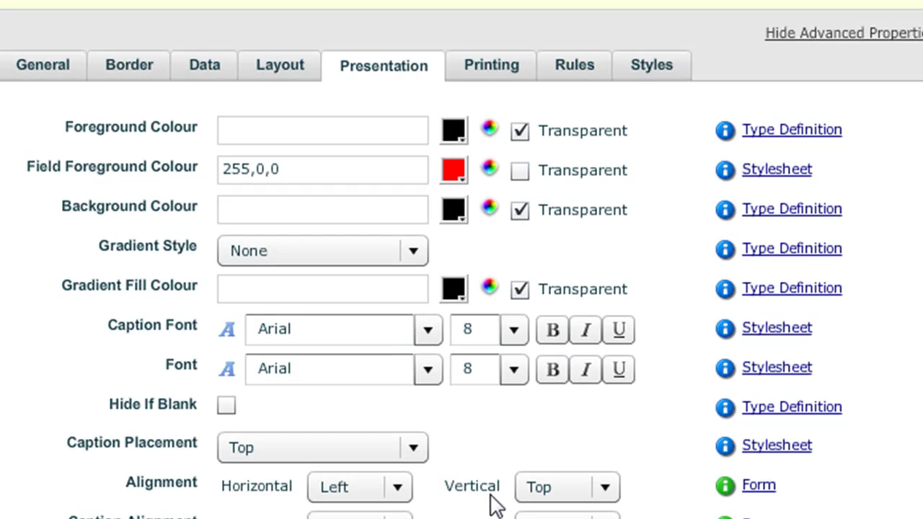